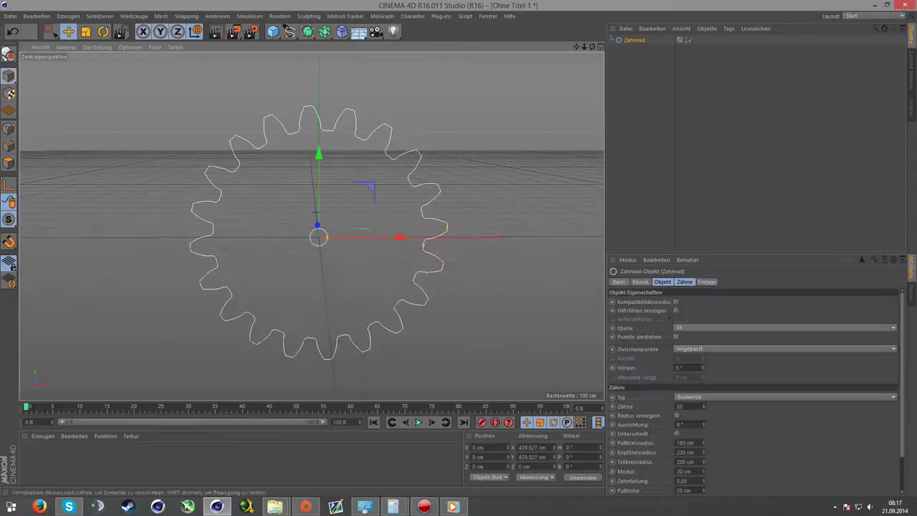
Step: Add an Extrude generator to turn the Zahnrad gear outline into a solid body
{"action": "left_click", "coordinate": [307, 31], "text": "alt"}
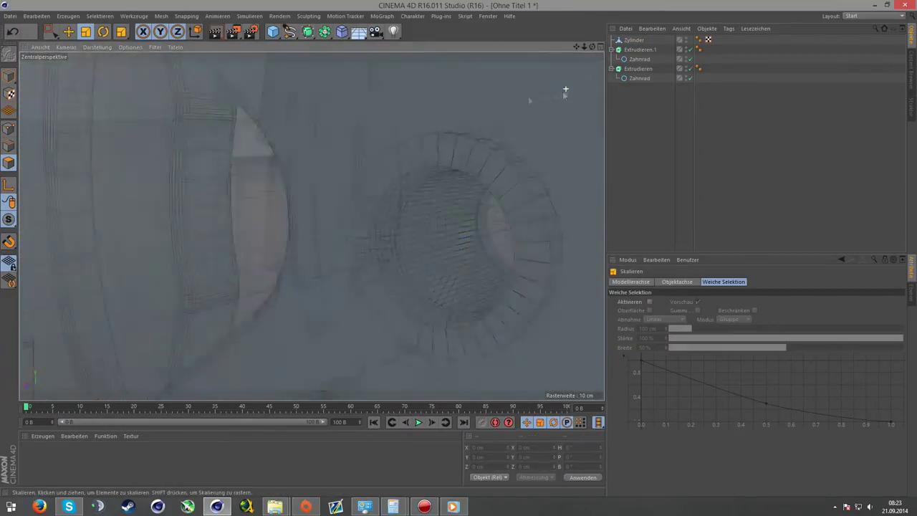
Step: Add another cylinder as the axle, knife-cut its end face and bevel it
{"action": "right_click", "coordinate": [134, 120]}
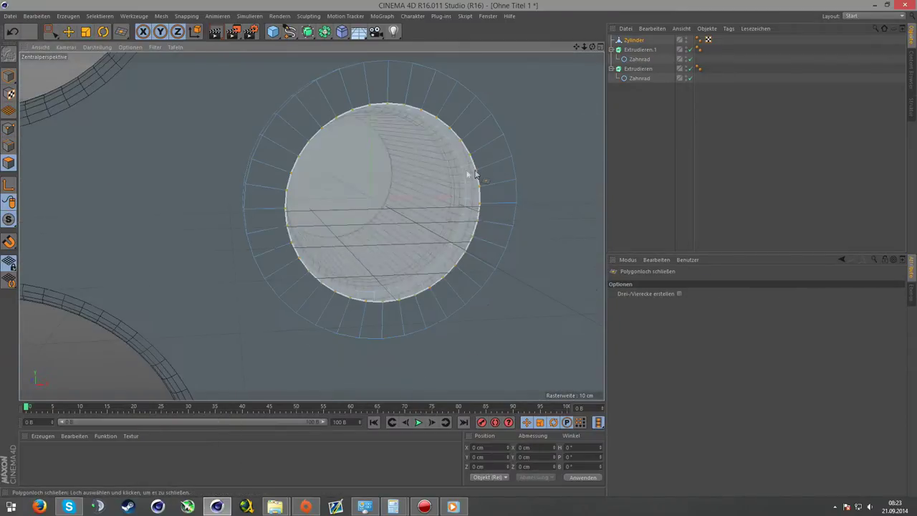
{"action": "left_click", "coordinate": [563, 116]}
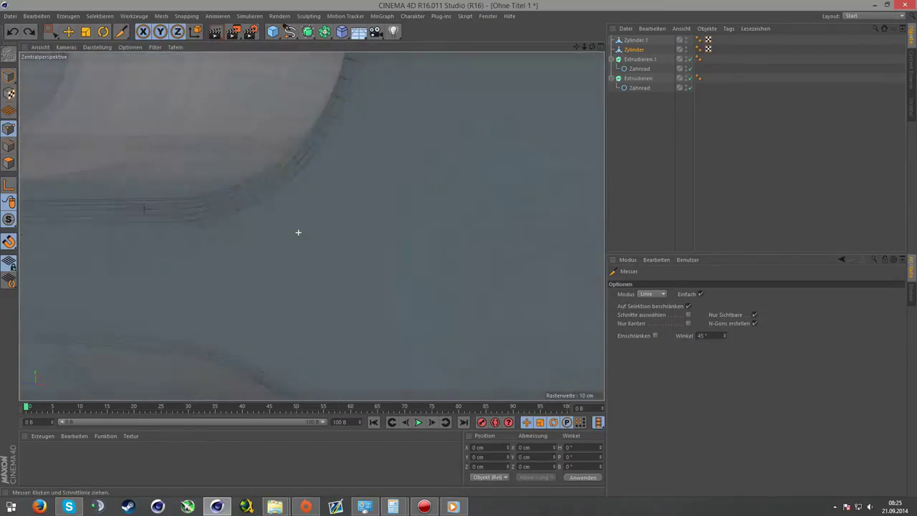
{"action": "left_click", "coordinate": [248, 240]}
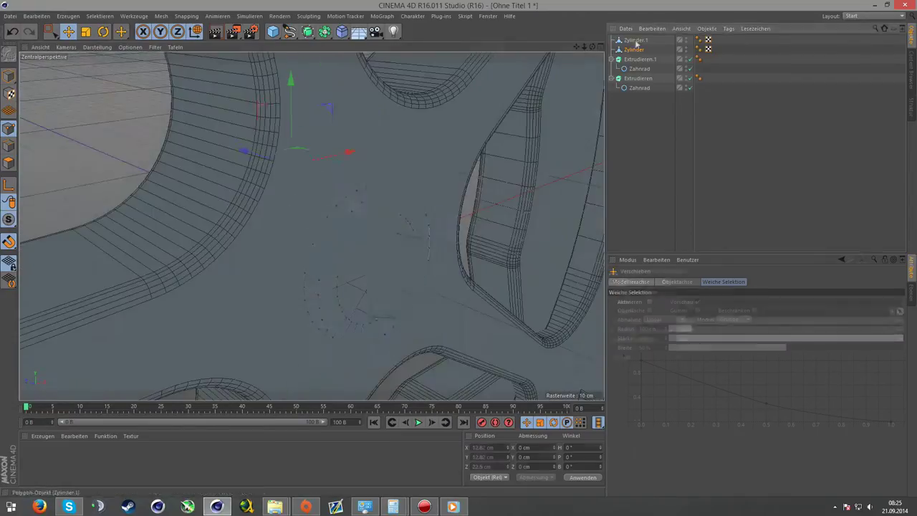
{"action": "right_click", "coordinate": [416, 356]}
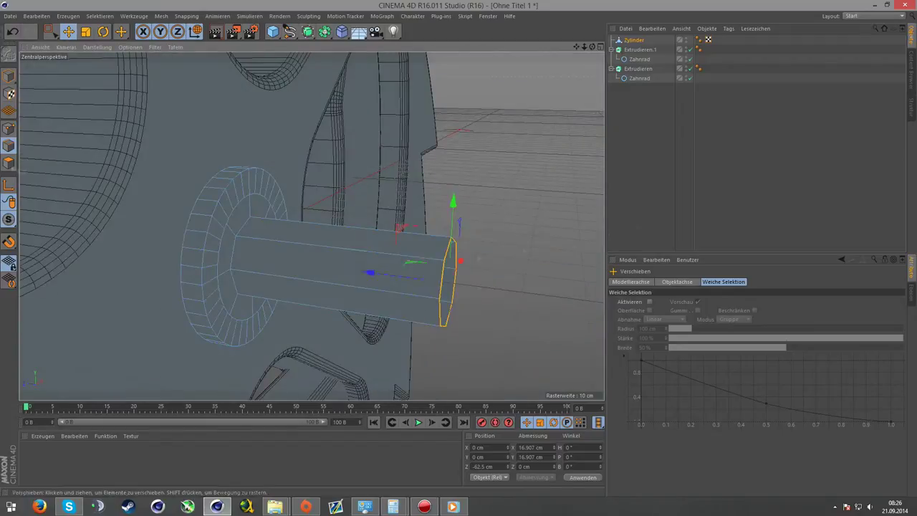
{"action": "left_click", "coordinate": [636, 50]}
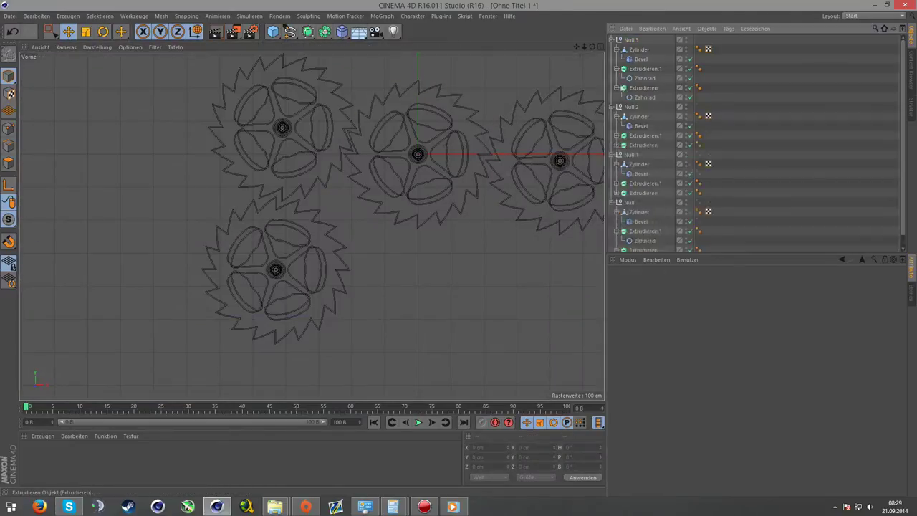
Step: Draw the belt spline from the left gear's centre to the right gear
{"action": "left_click", "coordinate": [248, 142]}
{"action": "left_click", "coordinate": [570, 172]}
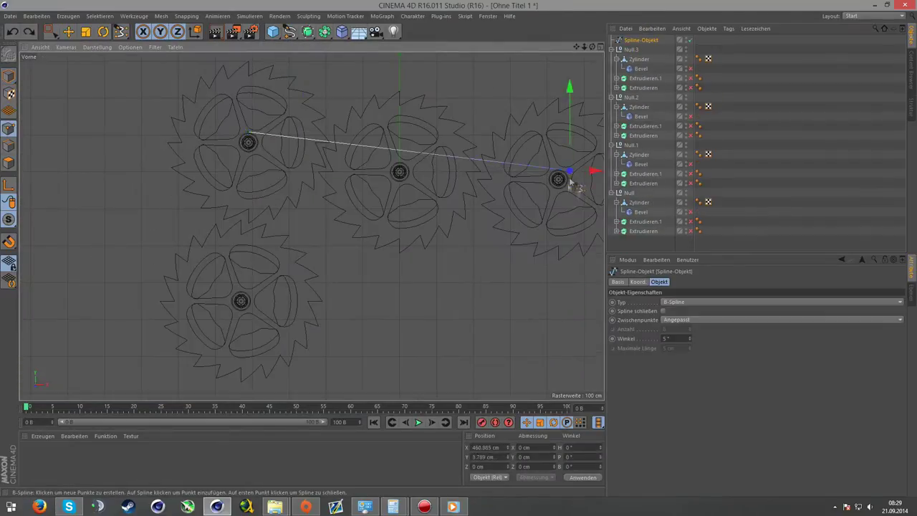
{"action": "key", "text": "0"}
{"action": "scroll", "coordinate": [272, 89], "scroll_direction": "up", "scroll_amount": 4}
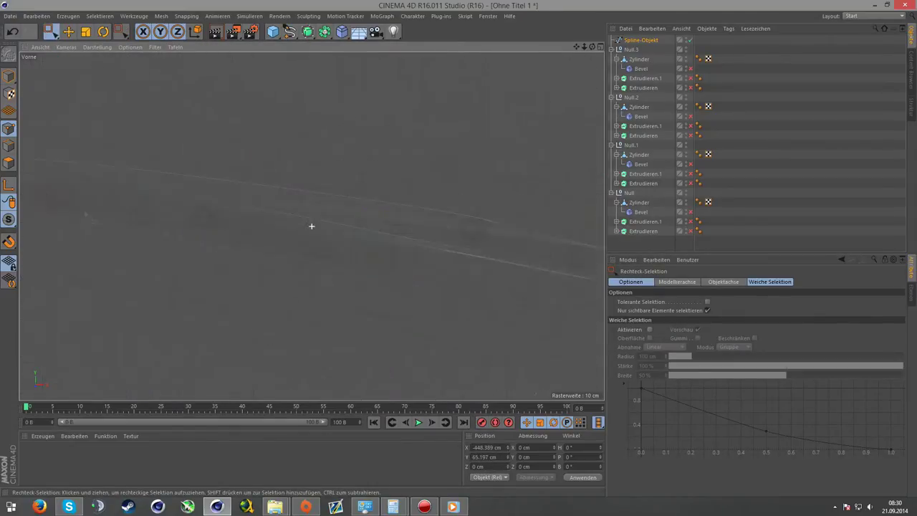
{"action": "scroll", "coordinate": [377, 178], "scroll_direction": "down", "scroll_amount": 2}
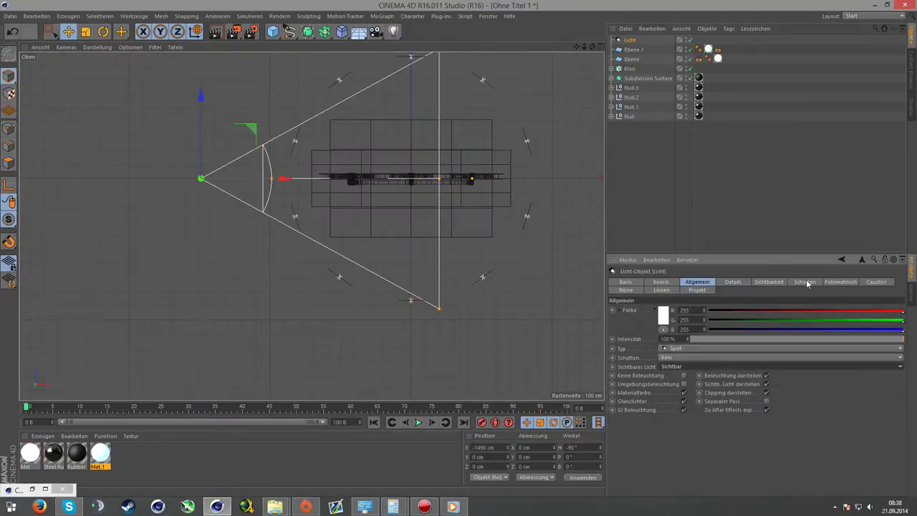
Step: Adjust the new light's settings and render a Ctrl+R preview of the scene
{"action": "left_click", "coordinate": [804, 282]}
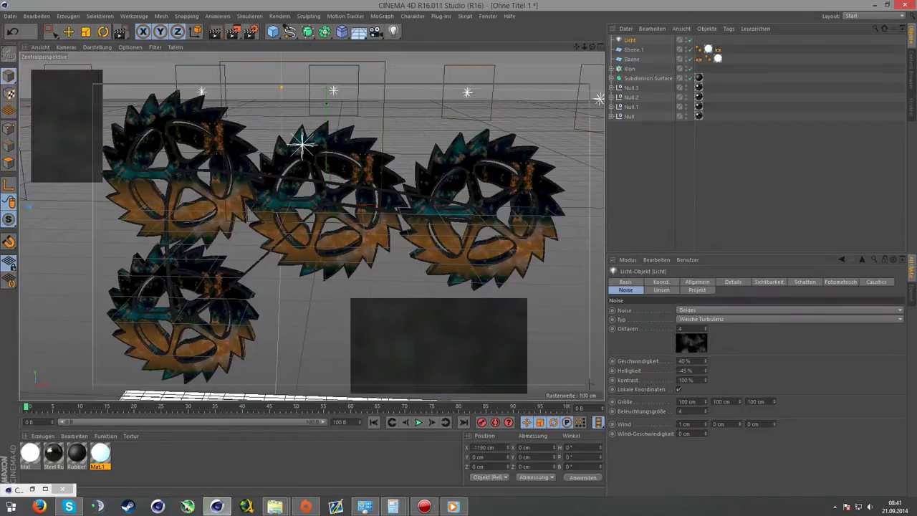
{"action": "key", "text": "ctrl+r"}
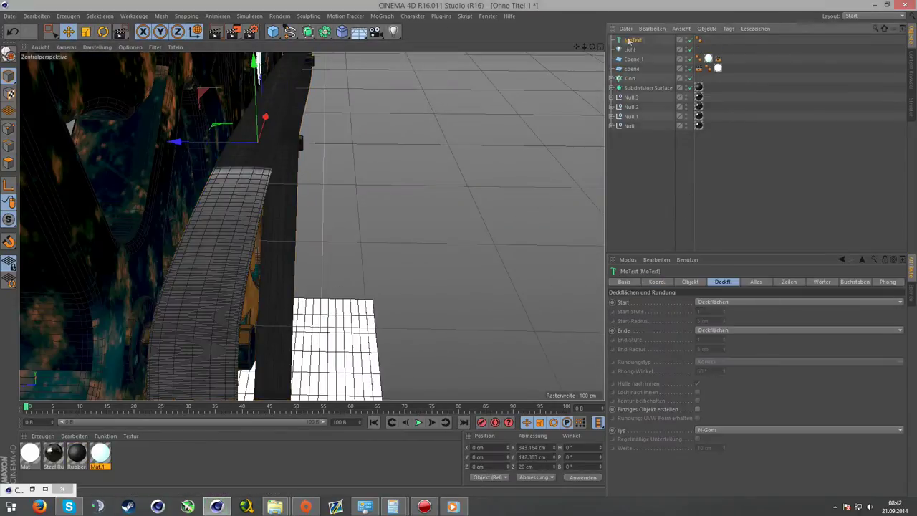
Step: Set the CHRIS text font to Boomtown Deco, then deselect the text
{"action": "left_click", "coordinate": [692, 359]}
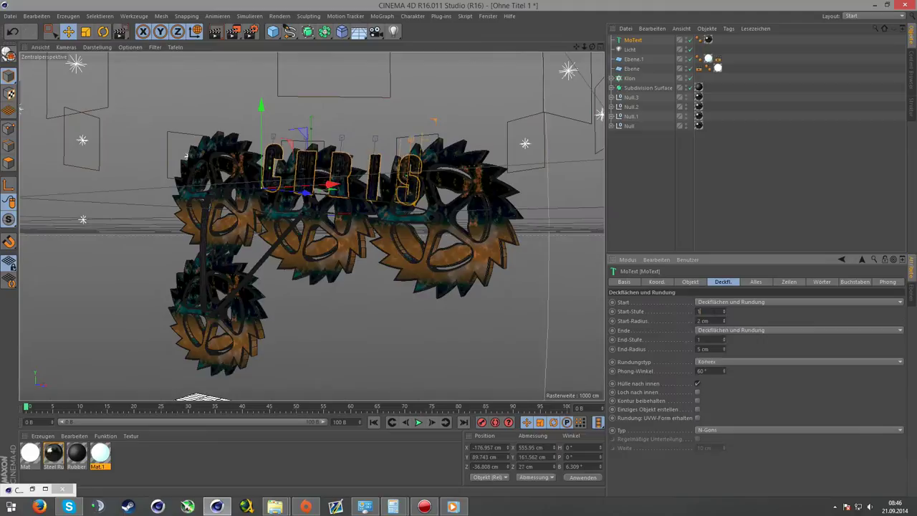
{"action": "left_click", "coordinate": [671, 200]}
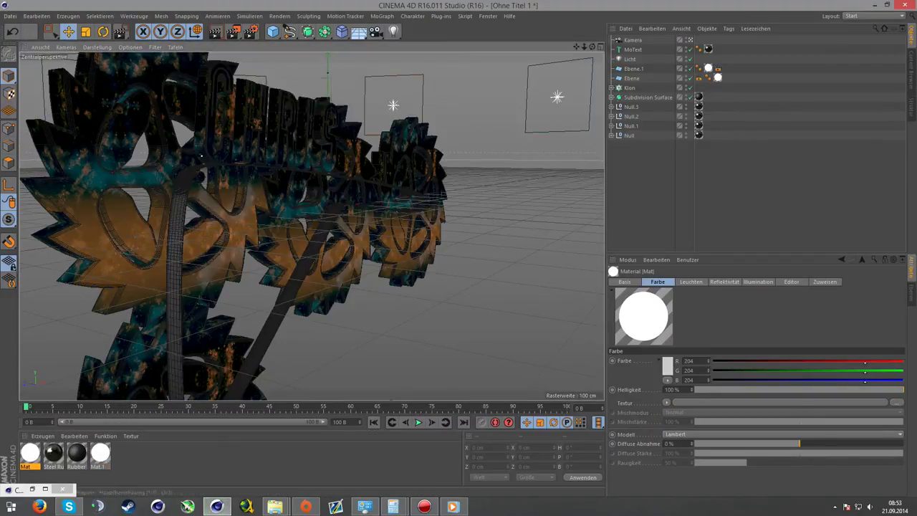
Step: Check lighting in an Interactive Render Region, edit a cloned light, and preview the sky backdrop
{"action": "left_click", "coordinate": [251, 31]}
{"action": "left_click", "coordinate": [287, 82]}
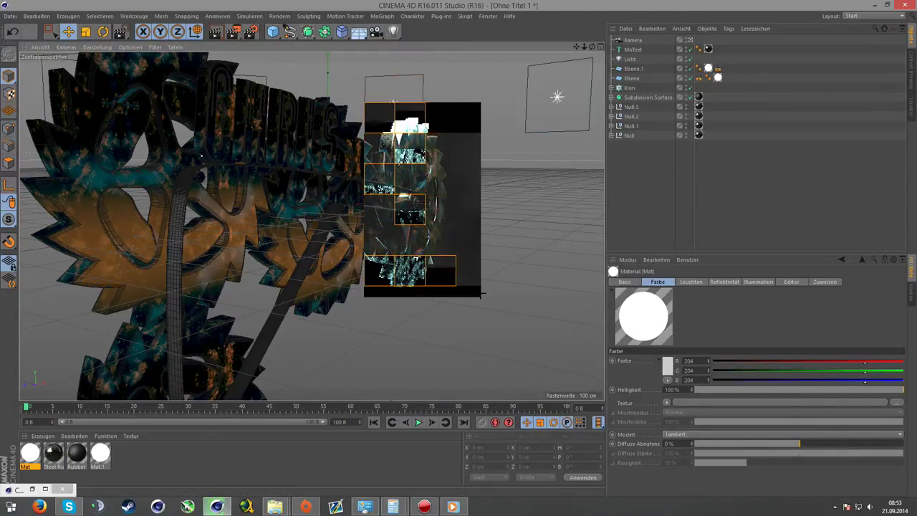
{"action": "left_click", "coordinate": [611, 87]}
{"action": "left_click", "coordinate": [635, 115]}
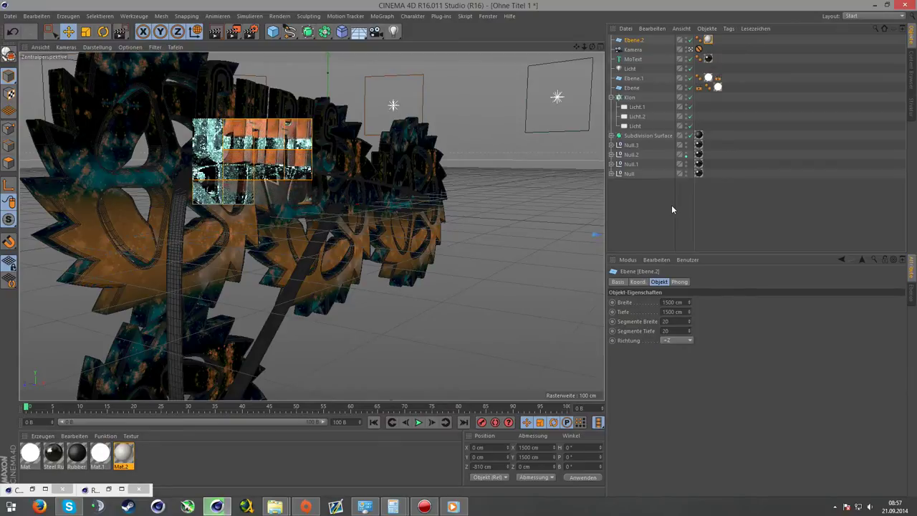
{"action": "key", "text": "ctrl+z"}
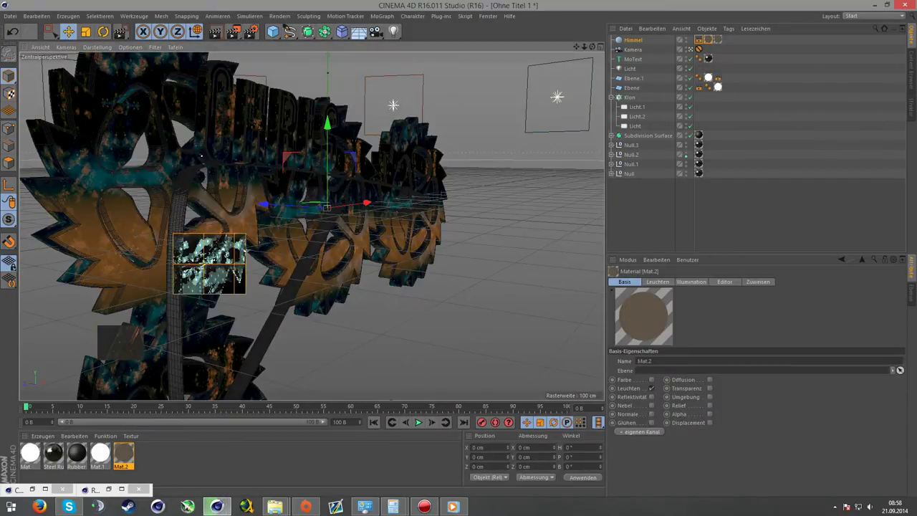
{"action": "left_click", "coordinate": [237, 33]}
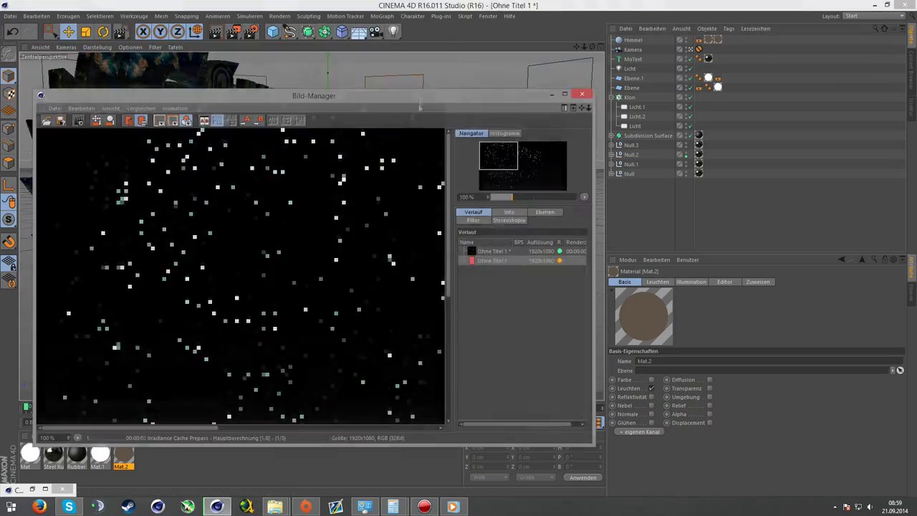
Step: Change options for the final 1920 × 1080 render output
{"action": "right_click", "coordinate": [886, 511]}
{"action": "left_click", "coordinate": [888, 508]}
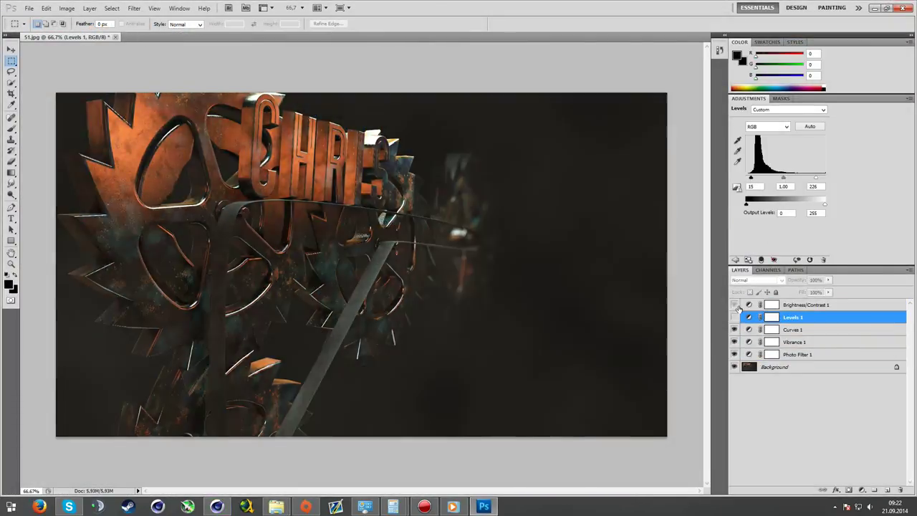
Step: Reshape the Curves 1 tone curve for more contrast and darker shadows
{"action": "left_click", "coordinate": [793, 329]}
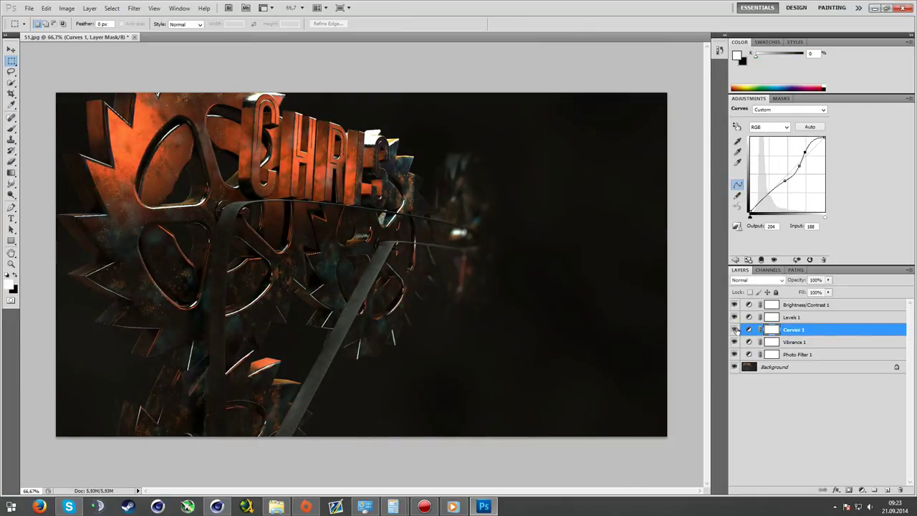
{"action": "left_click_drag", "start_coordinate": [810, 155], "coordinate": [788, 174]}
{"action": "left_click", "coordinate": [774, 188]}
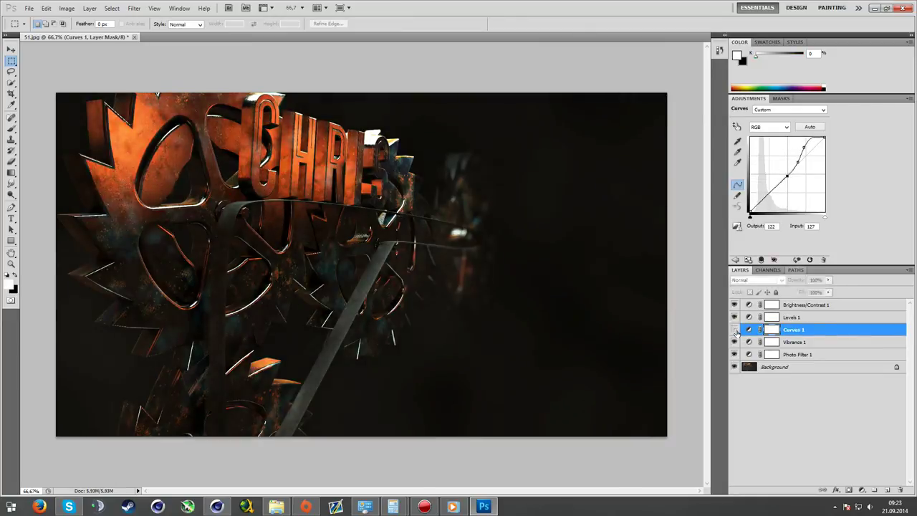
Step: Give Photo Filter 1 a custom red-brown colour at 85% density
{"action": "left_click", "coordinate": [793, 342]}
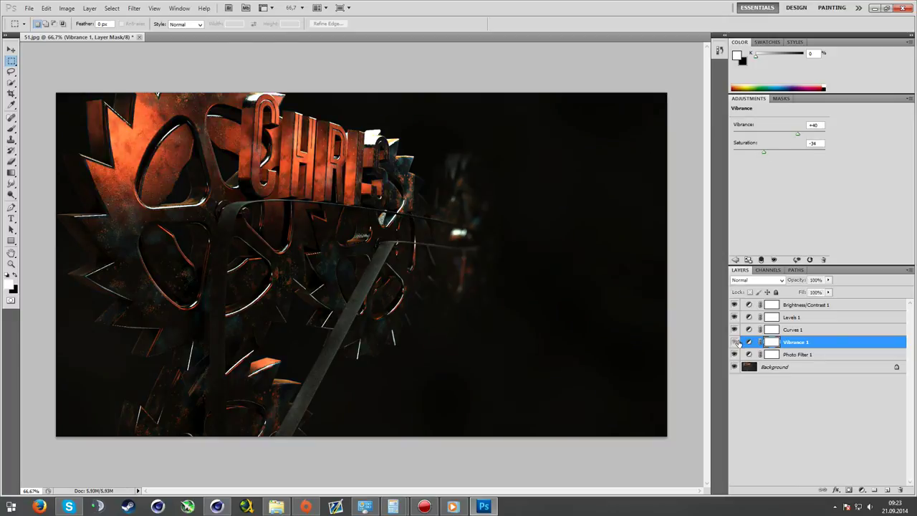
{"action": "left_click", "coordinate": [796, 354]}
{"action": "left_click", "coordinate": [790, 129]}
{"action": "left_click", "coordinate": [804, 139]}
{"action": "left_click", "coordinate": [790, 129]}
{"action": "left_click", "coordinate": [789, 143]}
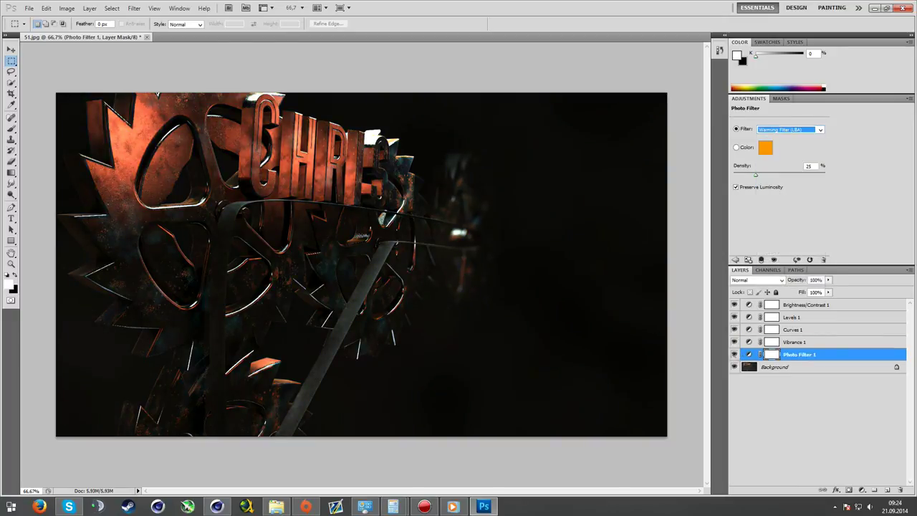
{"action": "left_click", "coordinate": [790, 129]}
{"action": "left_click", "coordinate": [765, 146]}
{"action": "left_click", "coordinate": [542, 126]}
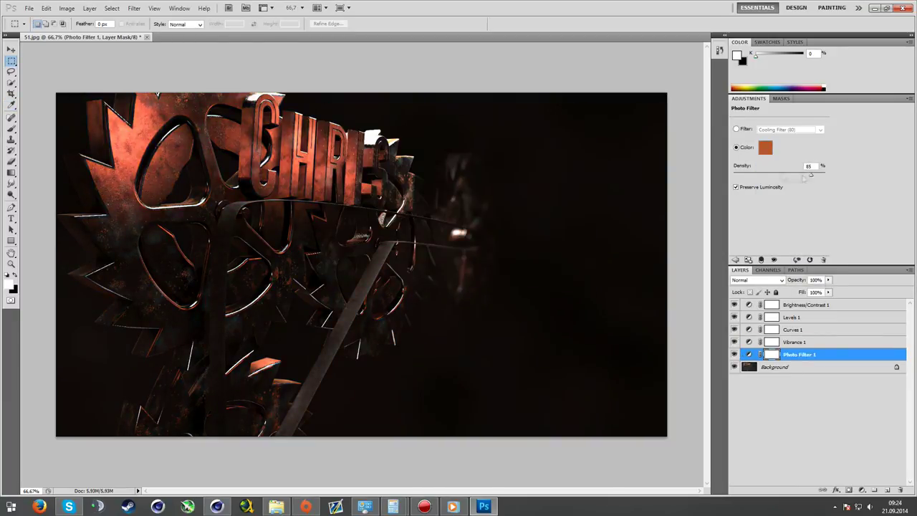
{"action": "left_click_drag", "start_coordinate": [755, 174], "coordinate": [761, 174]}
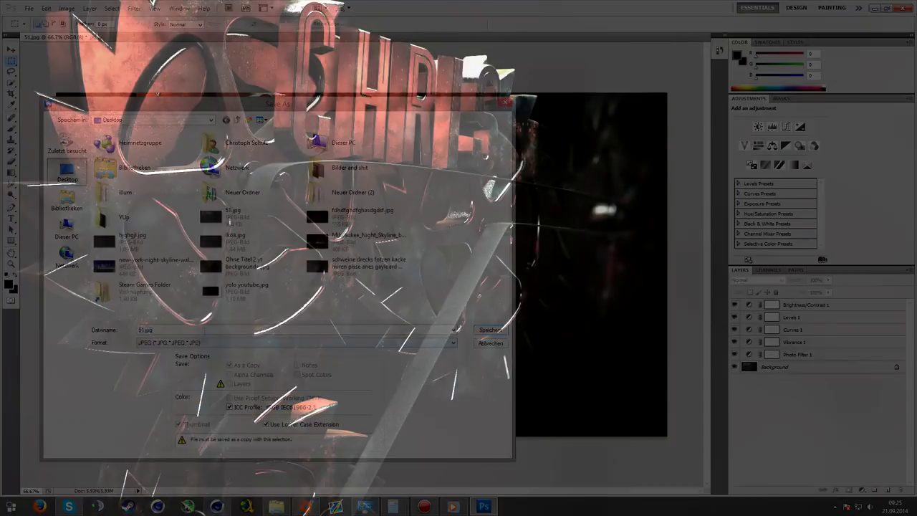